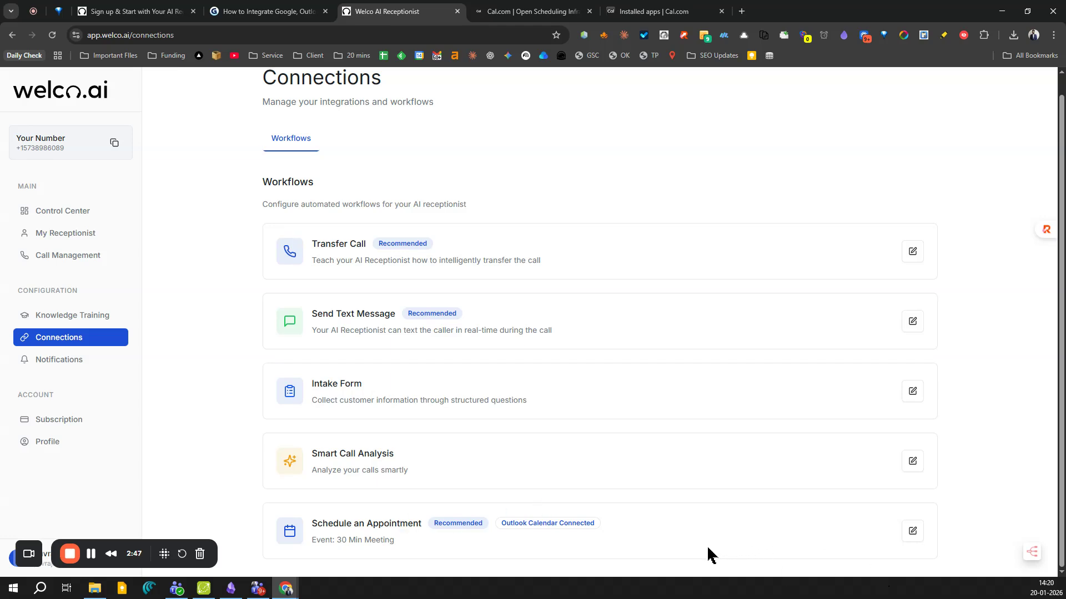
Open the calendar setup for the Schedule an Appointment workflow.
{"action": "left_click", "coordinate": [911, 538]}
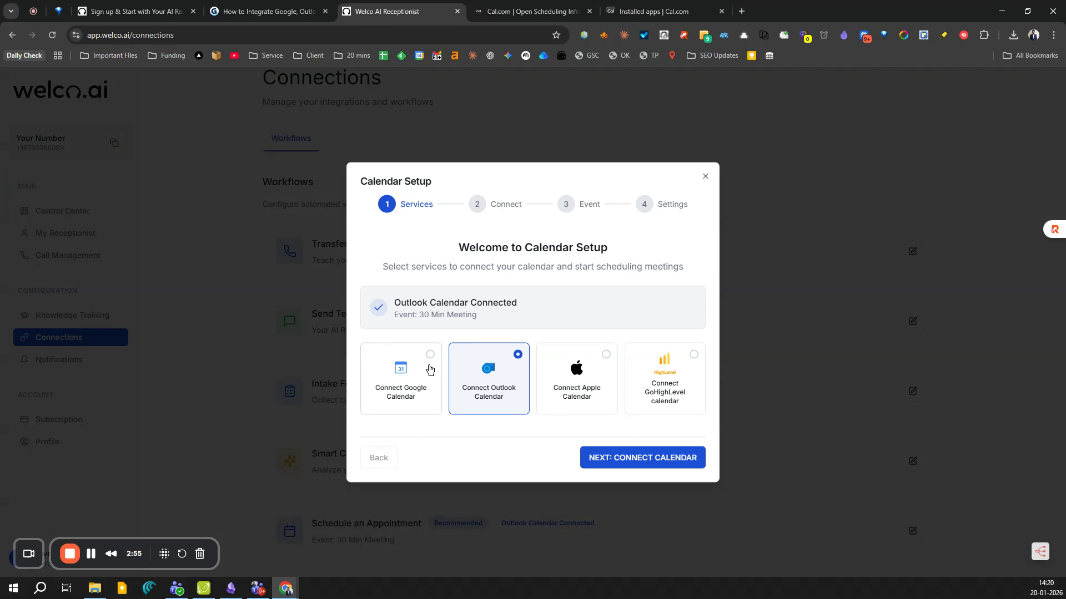
Choose Google Calendar and advance to the Connect step's new Cal.com API key field.
{"action": "left_click", "coordinate": [429, 369]}
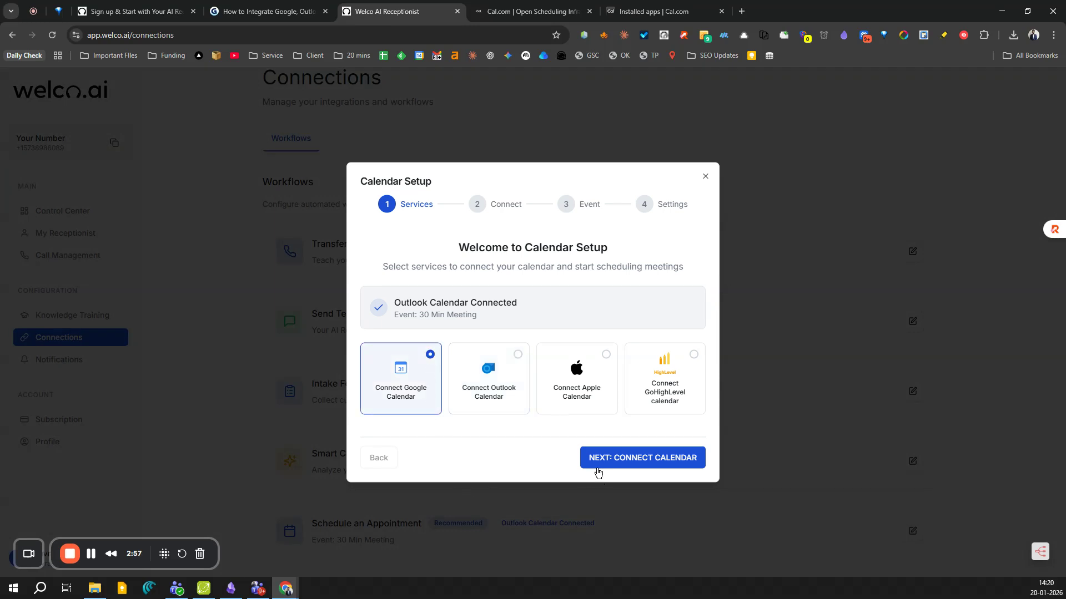
{"action": "left_click", "coordinate": [603, 464]}
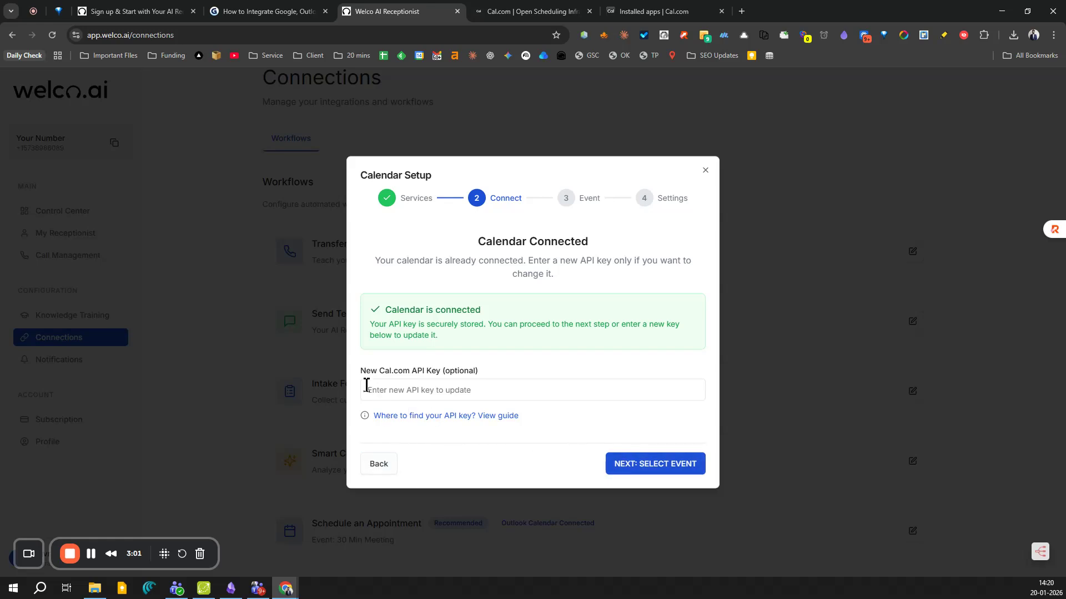
{"action": "left_click_drag", "start_coordinate": [356, 371], "coordinate": [481, 376]}
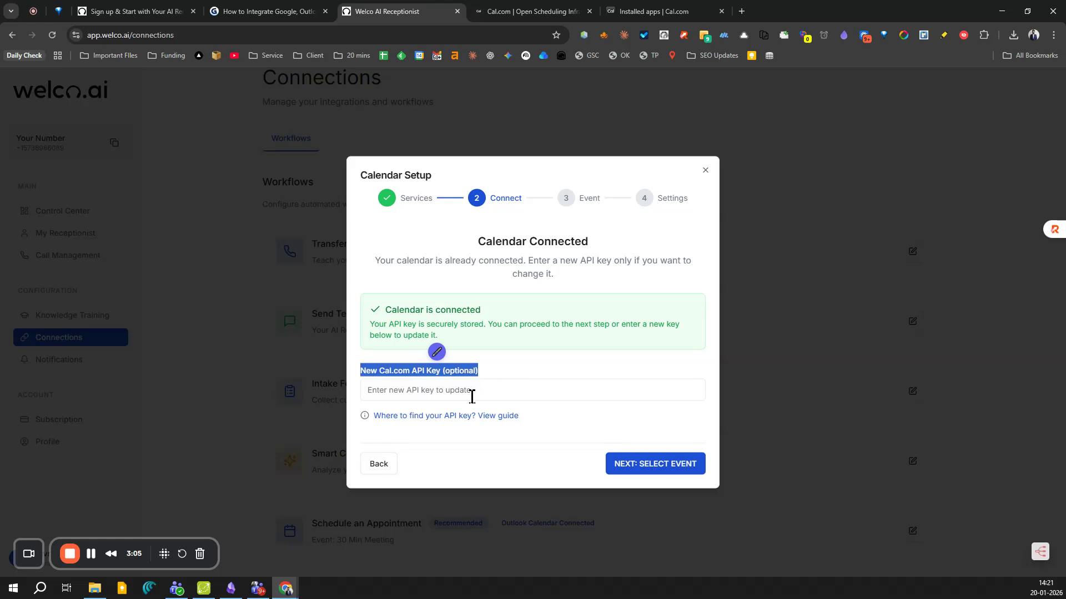
{"action": "left_click", "coordinate": [419, 378]}
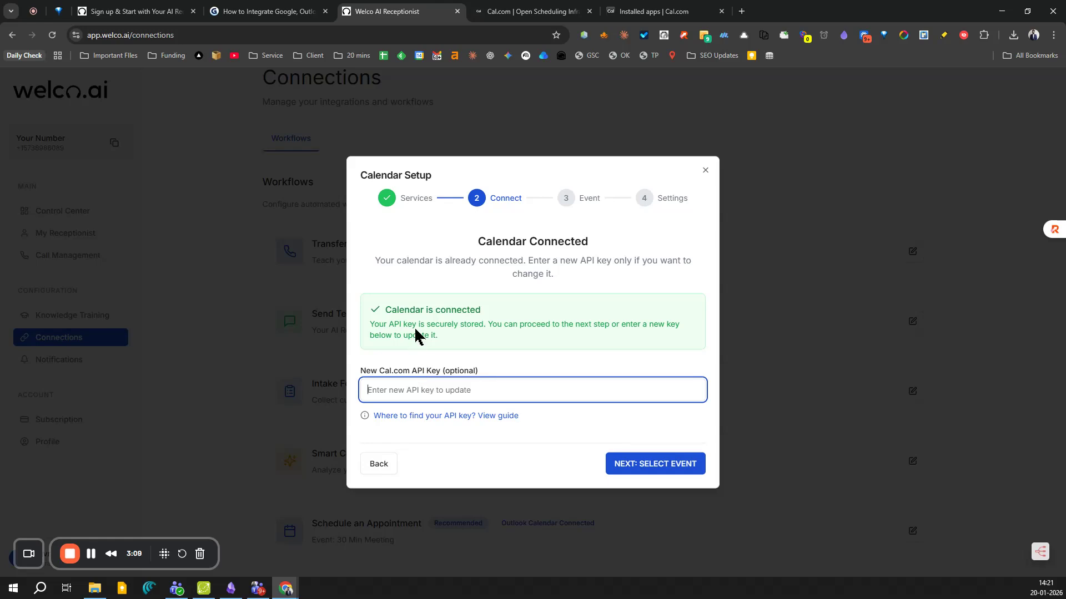
Switch over to the Cal.com website tab.
{"action": "left_click", "coordinate": [522, 11]}
{"action": "left_click", "coordinate": [224, 34]}
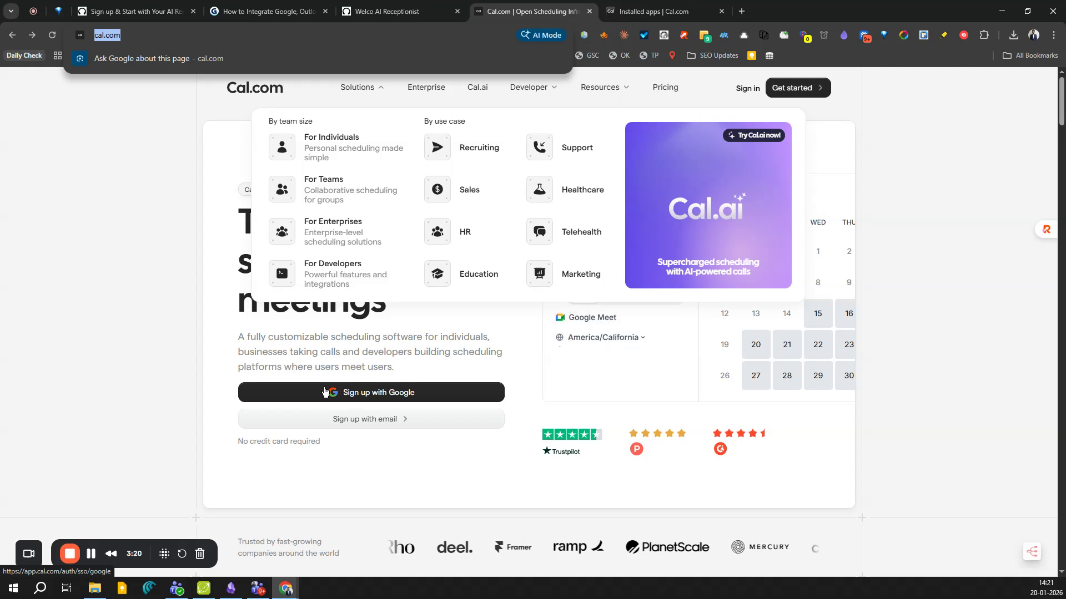
{"action": "left_click", "coordinate": [299, 355]}
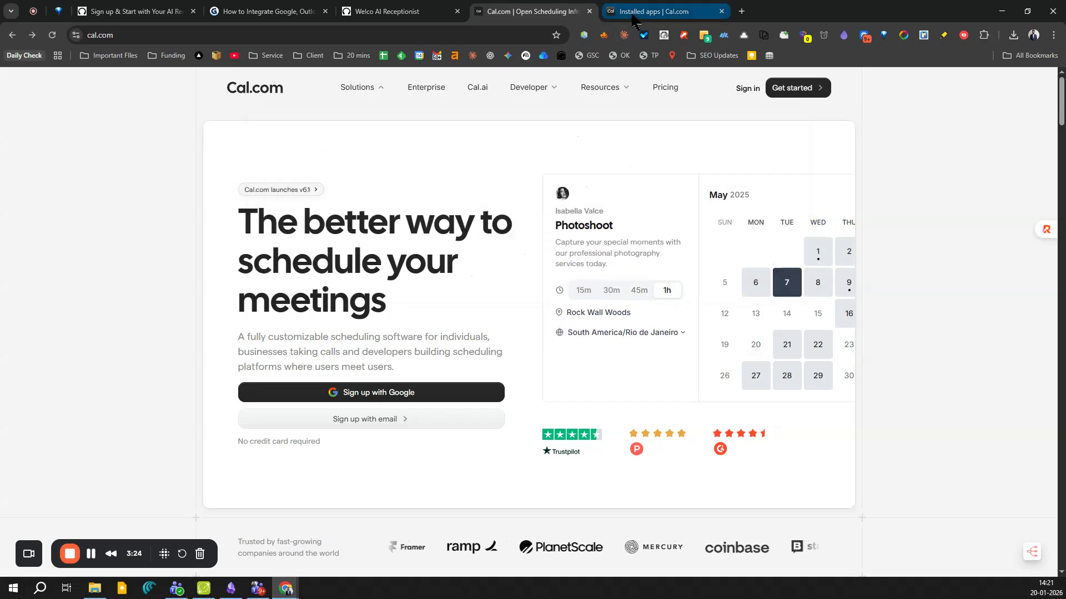
Show Cal.com's installed conferencing apps, Cal Video and Zoom Video.
{"action": "left_click", "coordinate": [655, 11]}
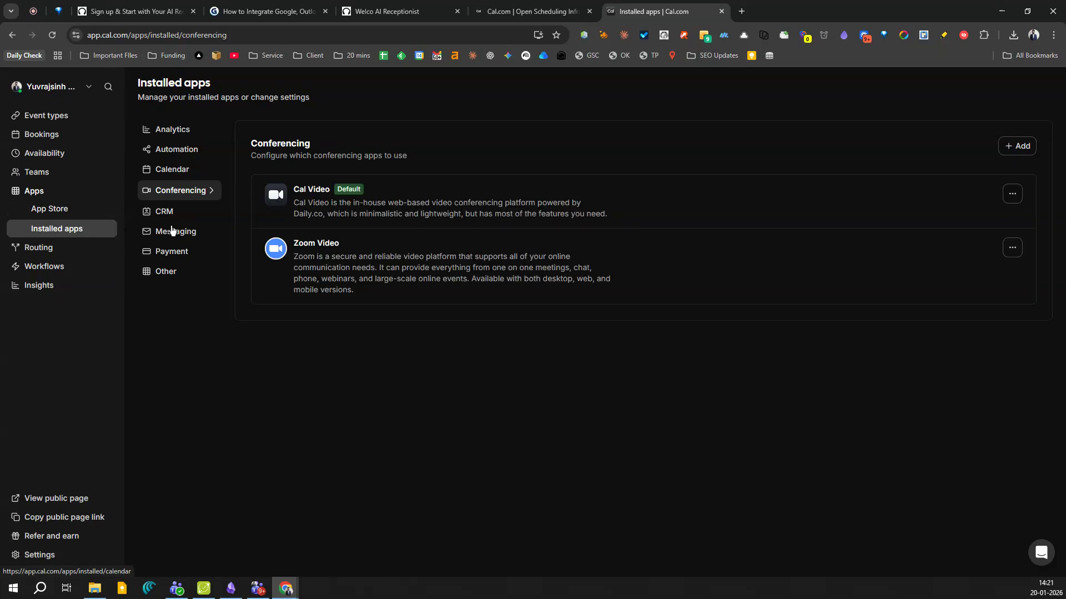
Browse Cal.com's calendar apps, view Google Calendar's details, then return to the App Store.
{"action": "left_click", "coordinate": [179, 174]}
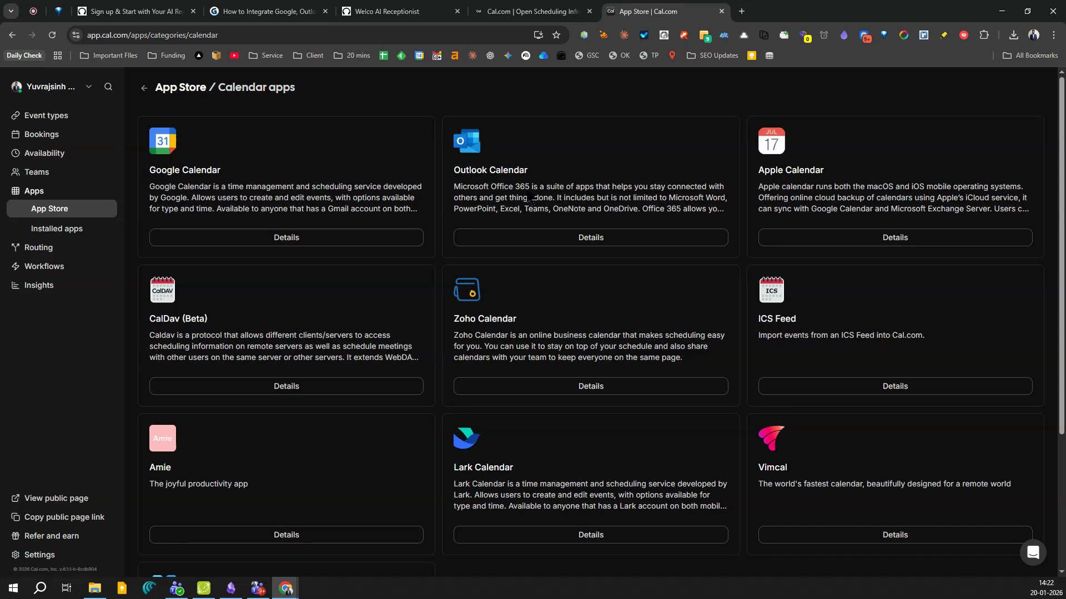
{"action": "scroll", "coordinate": [512, 214], "scroll_direction": "down", "scroll_amount": 3}
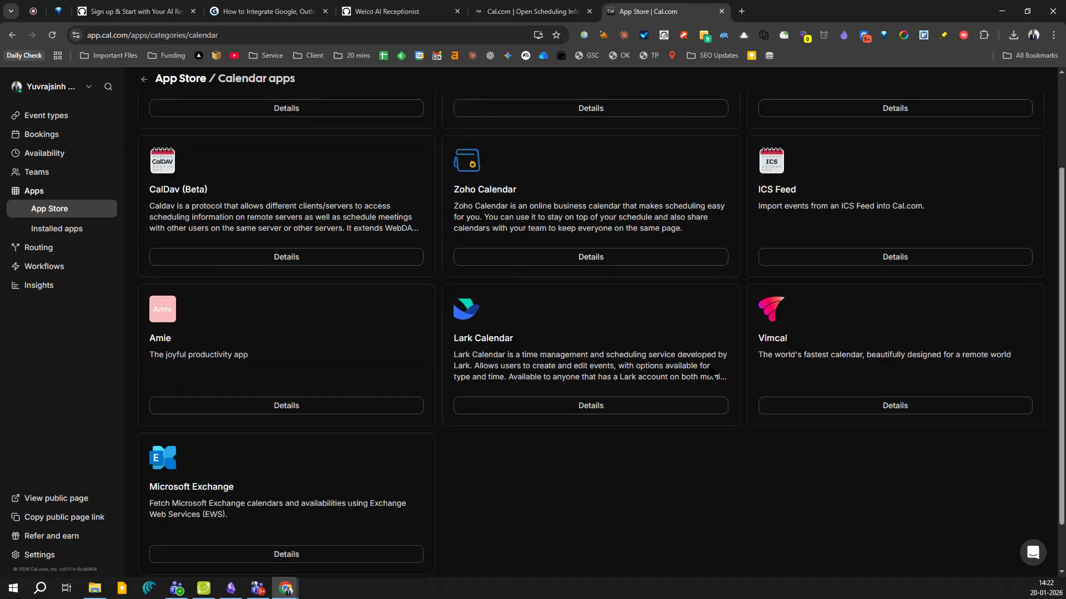
{"action": "scroll", "coordinate": [261, 479], "scroll_direction": "up", "scroll_amount": 3}
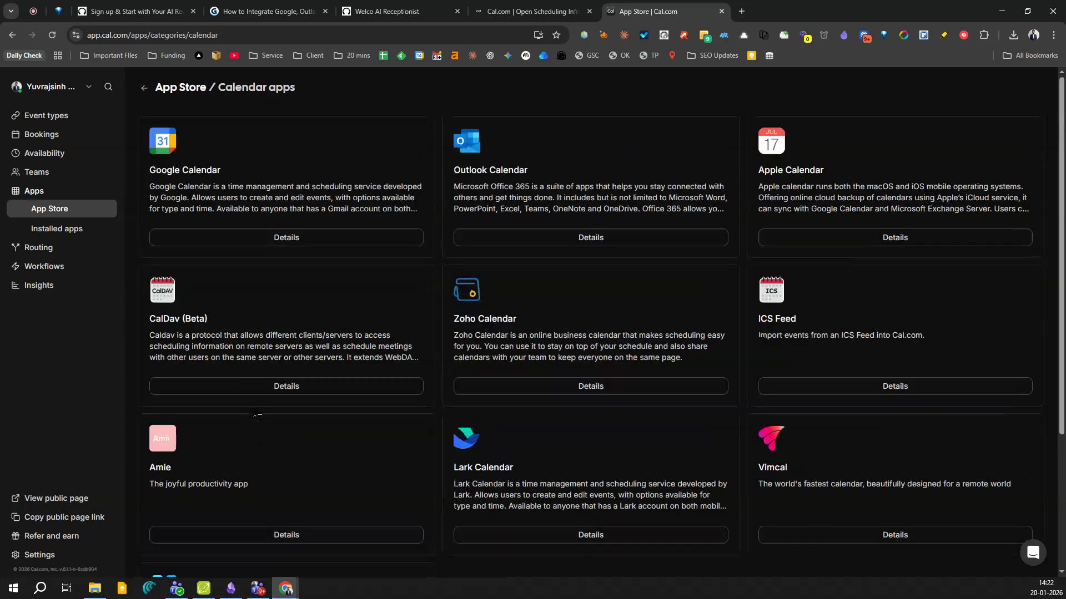
{"action": "left_click", "coordinate": [282, 238]}
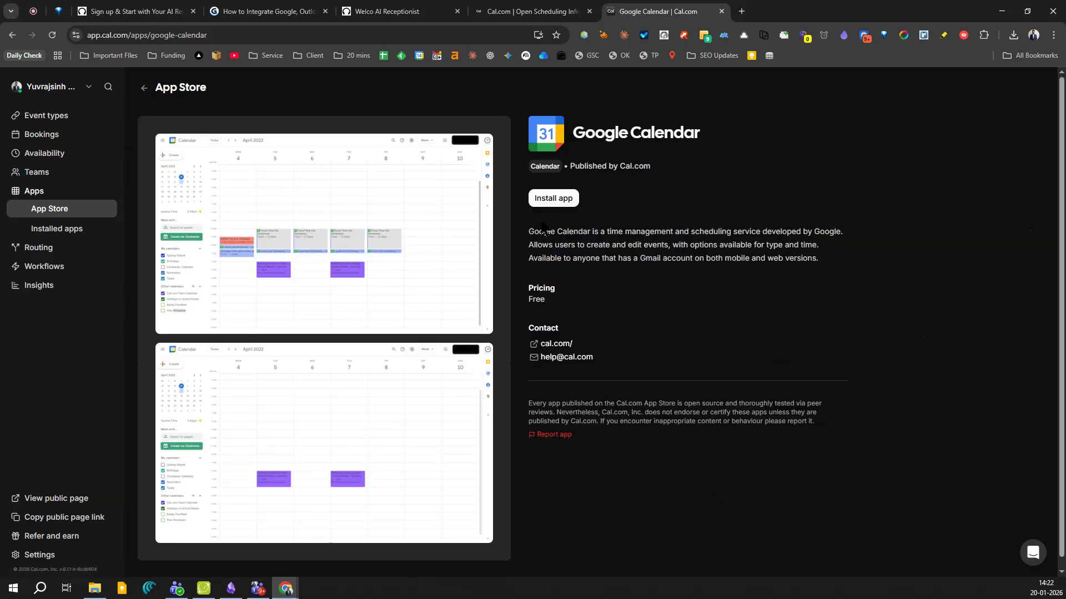
{"action": "left_click", "coordinate": [144, 87]}
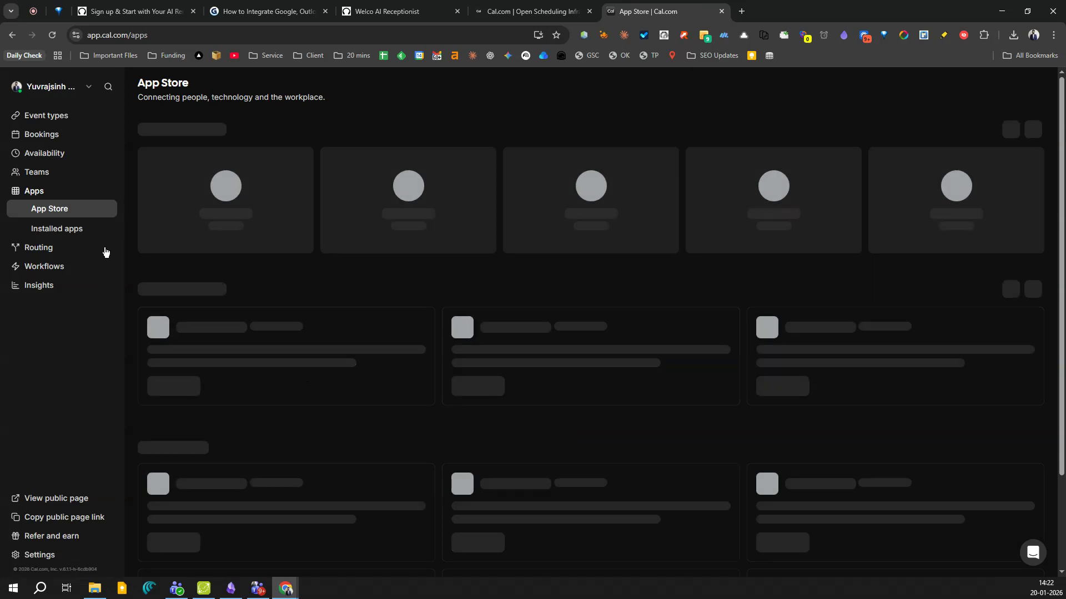
{"action": "left_click", "coordinate": [84, 229]}
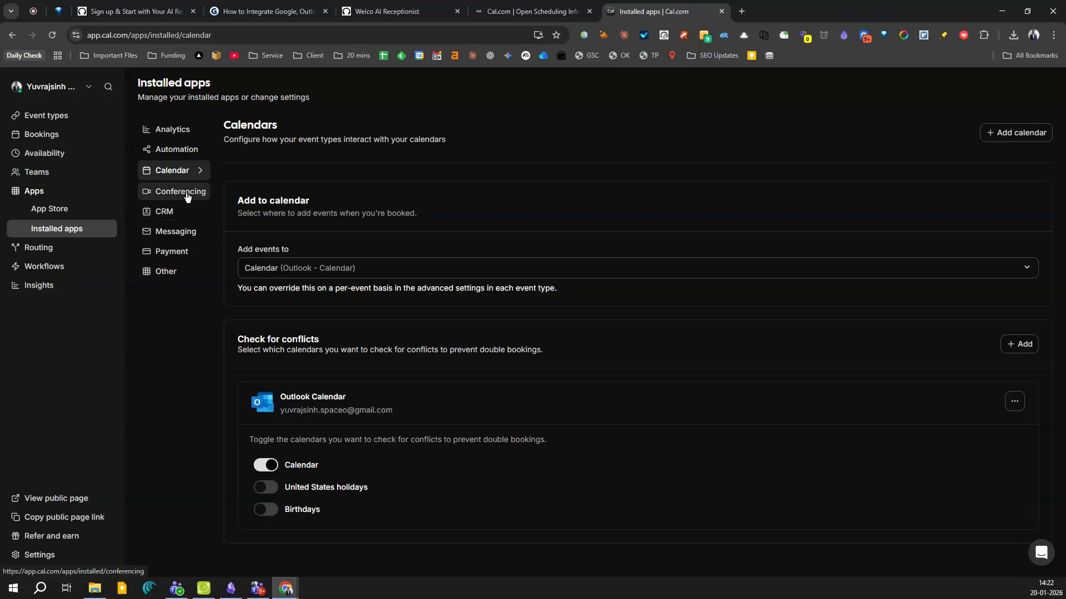
{"action": "left_click", "coordinate": [187, 196]}
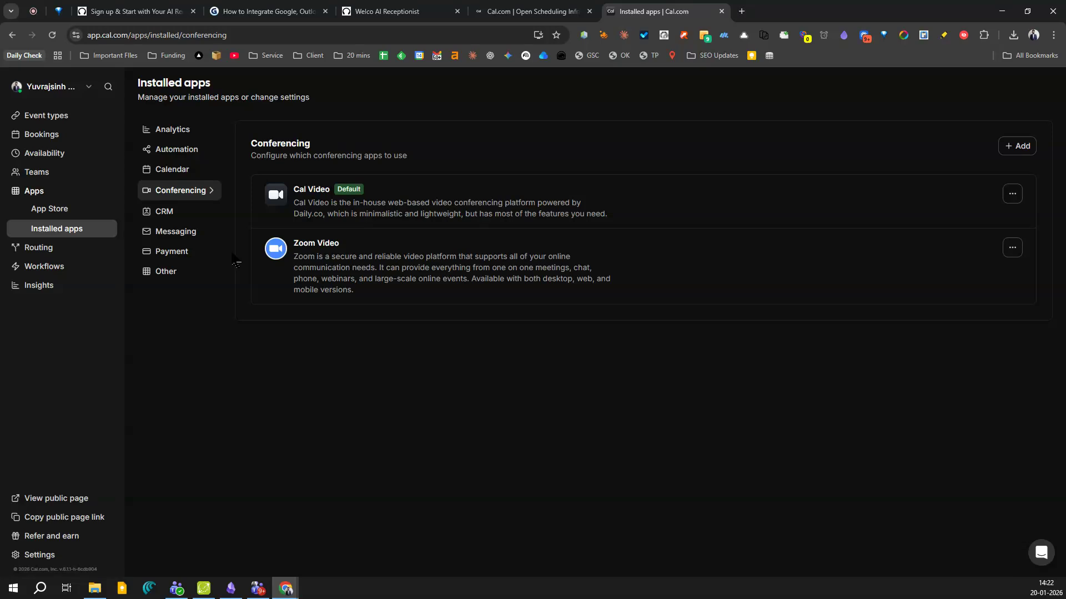
{"action": "left_click", "coordinate": [1019, 147]}
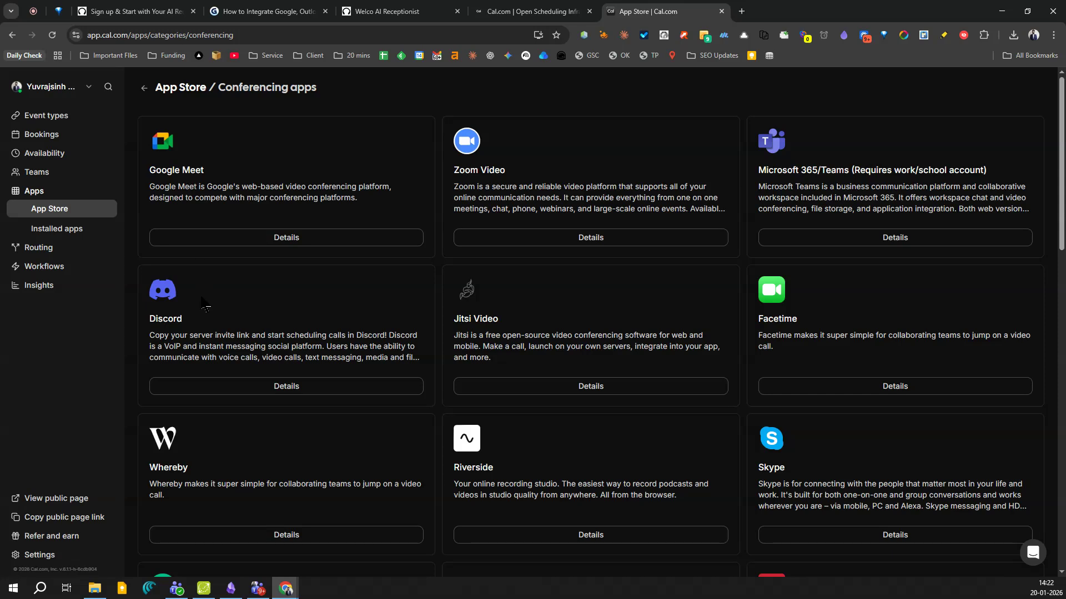
{"action": "scroll", "coordinate": [203, 309], "scroll_direction": "down", "scroll_amount": 5}
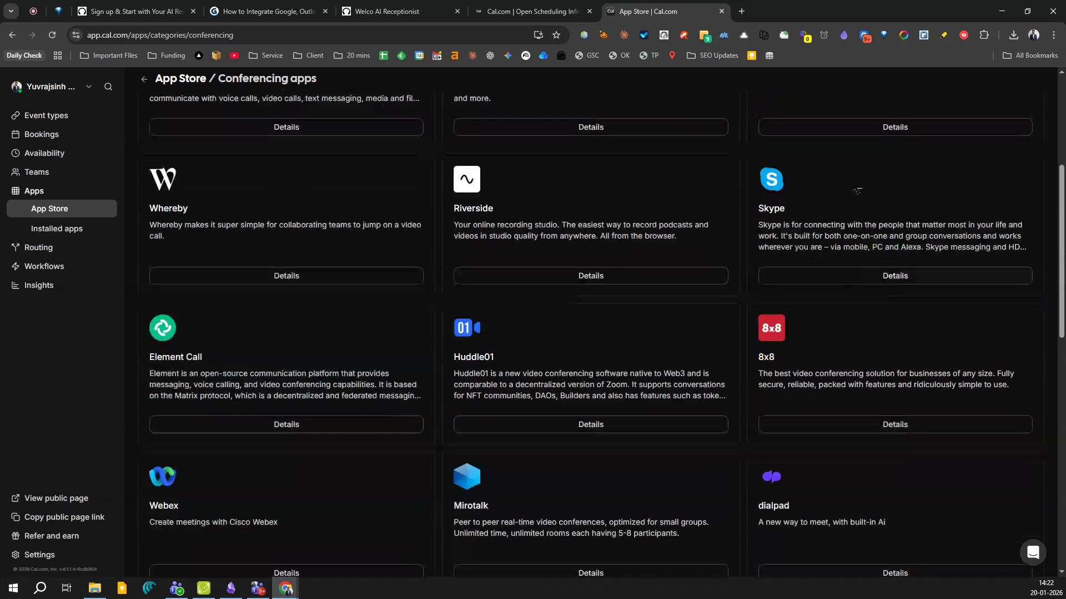
{"action": "scroll", "coordinate": [255, 278], "scroll_direction": "up", "scroll_amount": 5}
{"action": "left_click", "coordinate": [145, 81]}
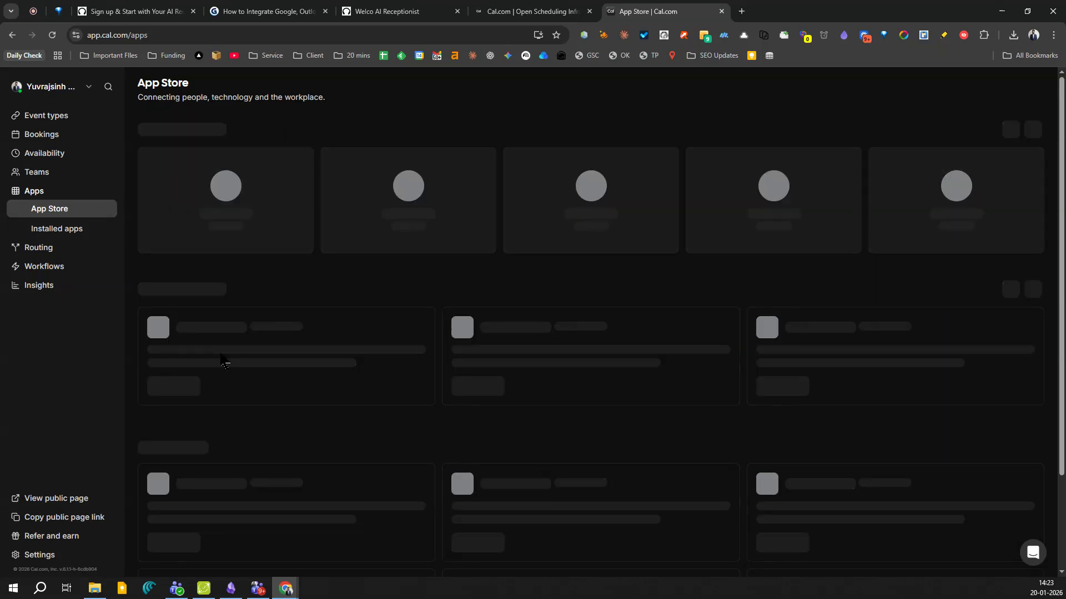
Create and save a Cal.com API key named 'Welco testing'.
{"action": "left_click", "coordinate": [49, 557]}
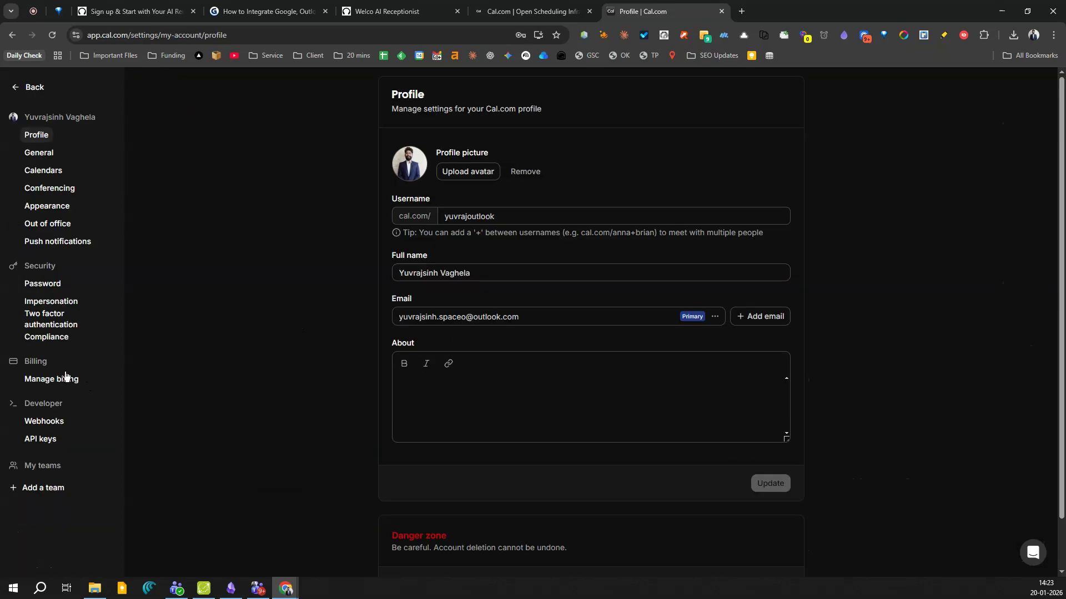
{"action": "left_click", "coordinate": [51, 438]}
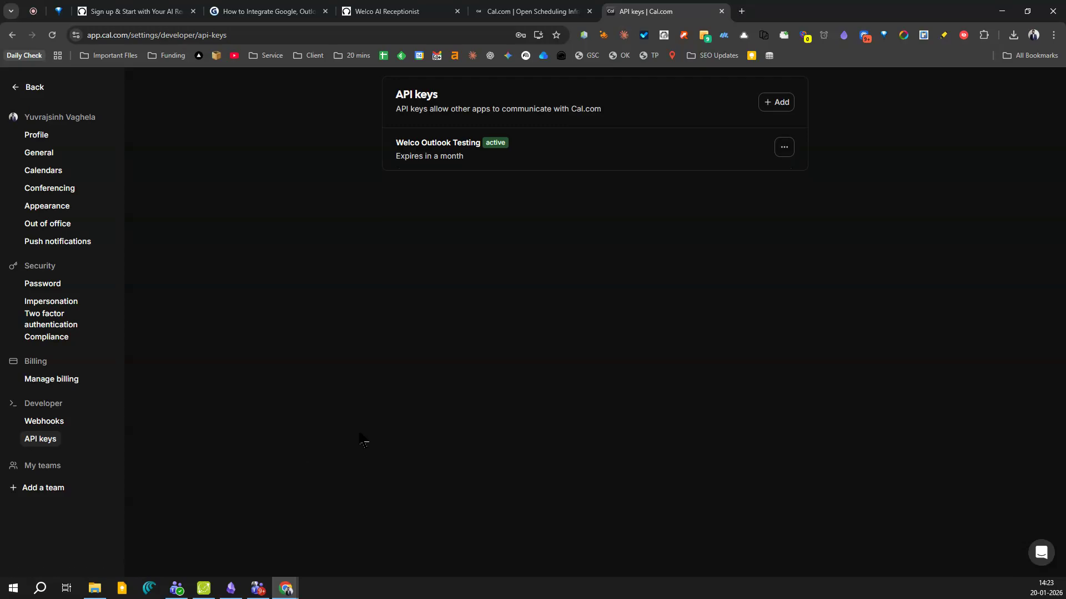
{"action": "left_click", "coordinate": [779, 107]}
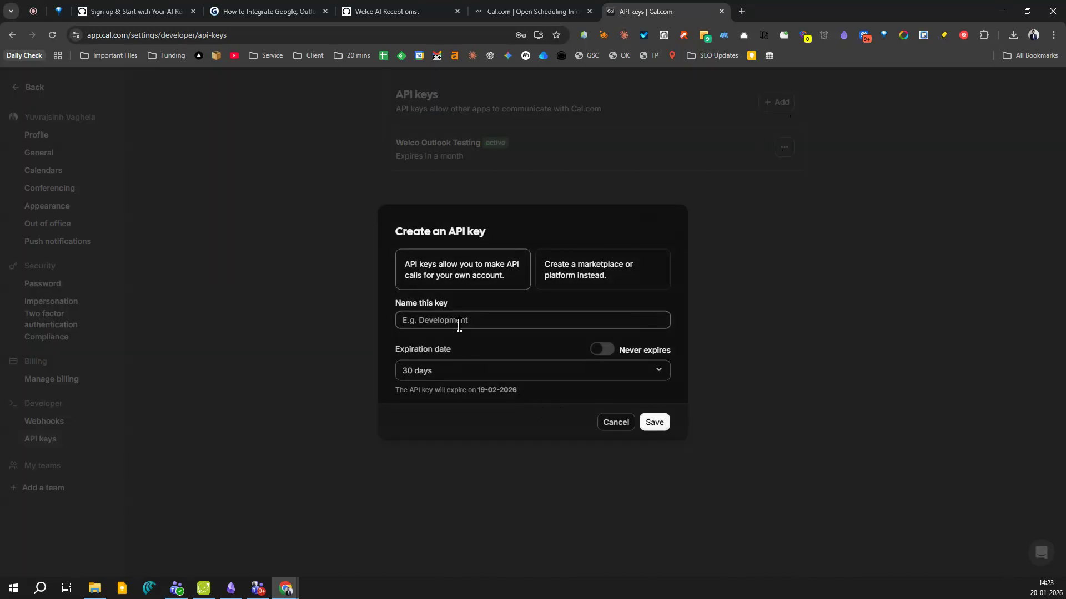
{"action": "type", "text": "Welco testing"}
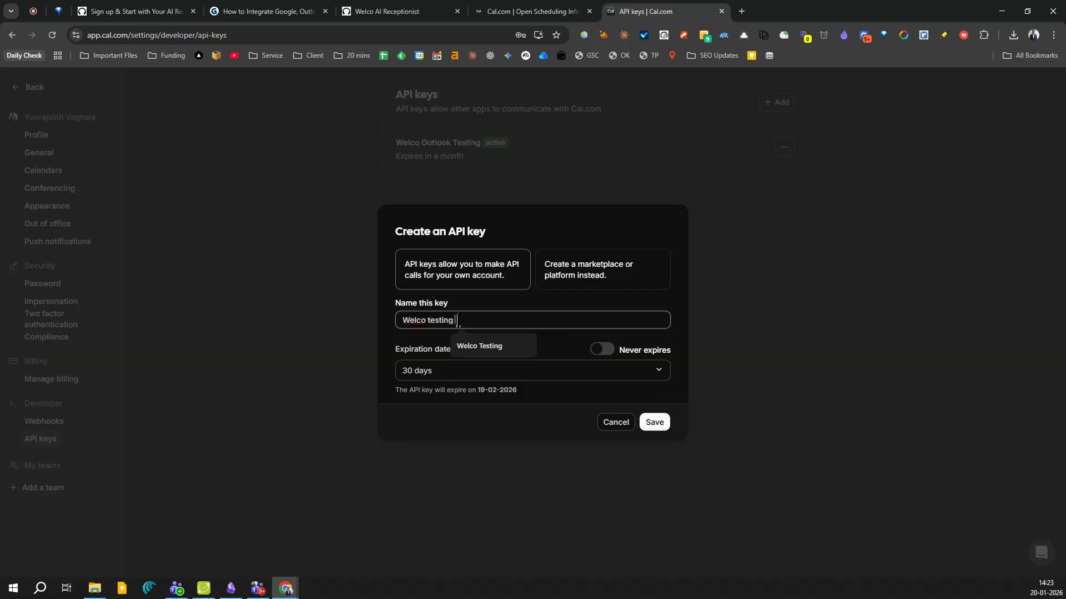
{"action": "left_click", "coordinate": [564, 349]}
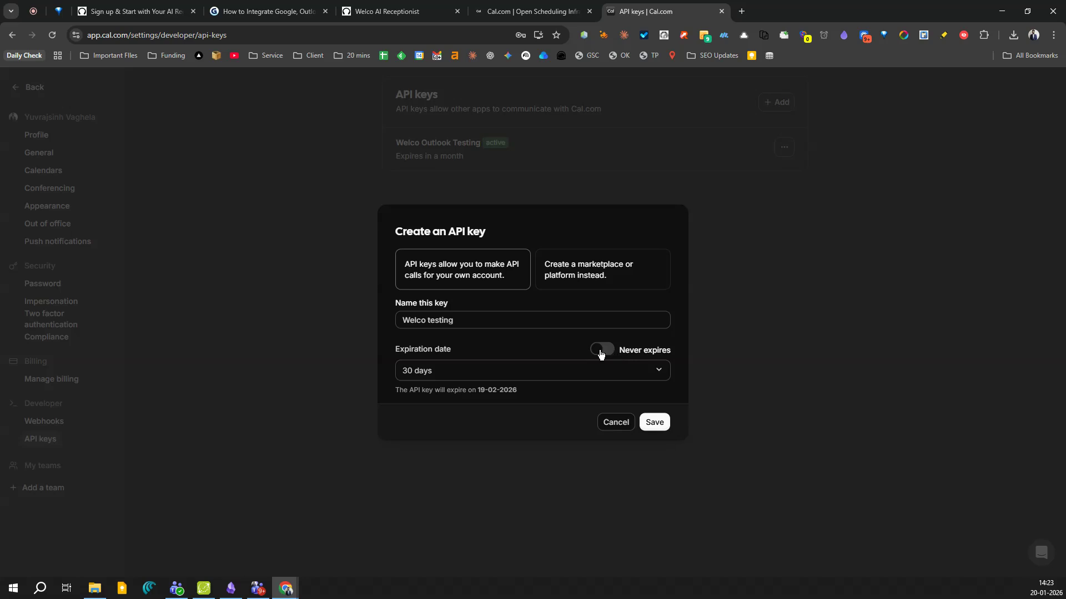
{"action": "left_click", "coordinate": [654, 422]}
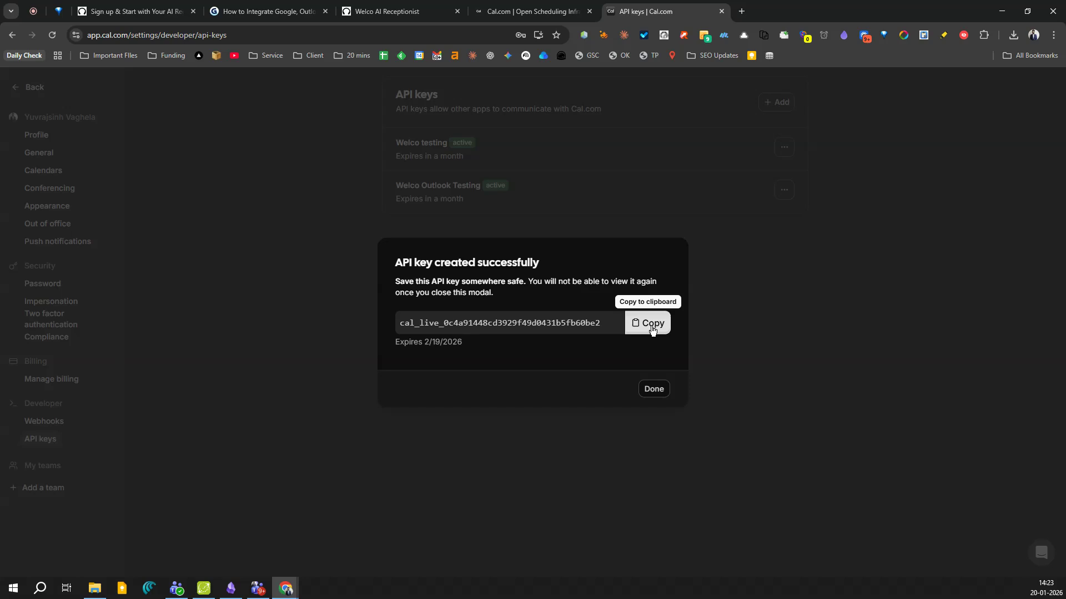
Copy the new key into Welco AI's calendar setup API key field.
{"action": "left_click", "coordinate": [652, 327]}
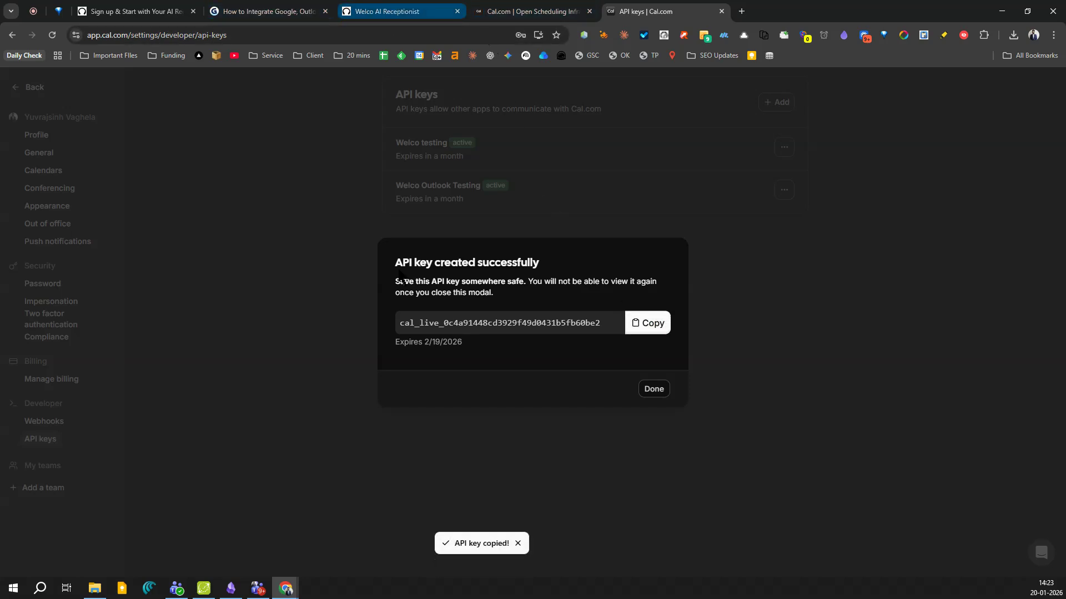
{"action": "left_click", "coordinate": [391, 7]}
{"action": "key", "text": "ctrl+v"}
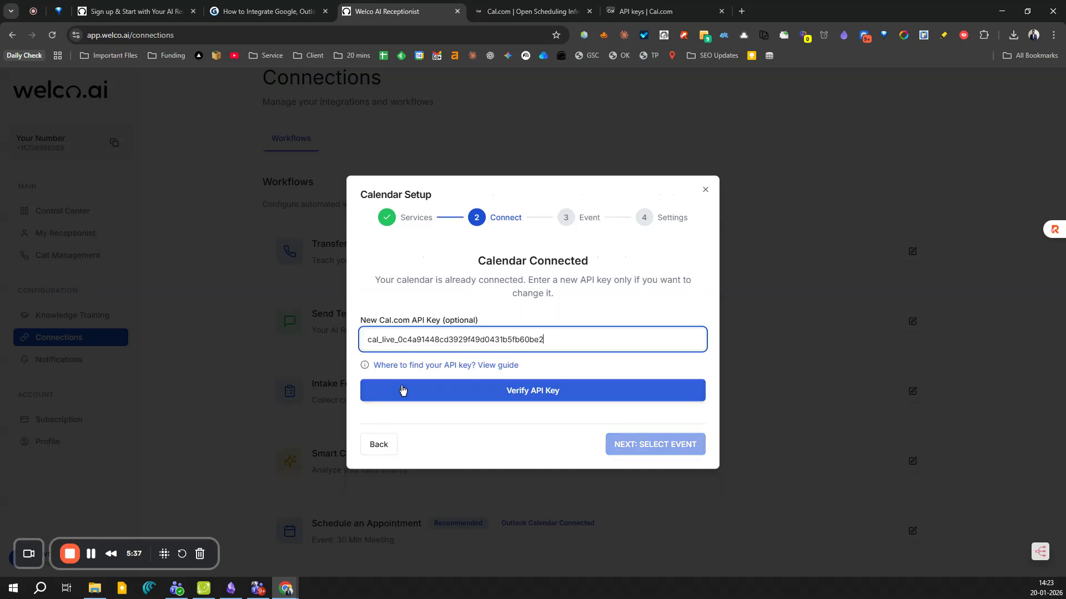
Verify the Cal.com API key, pick the '30 min meeting' event type, and reach Settings.
{"action": "left_click", "coordinate": [528, 397]}
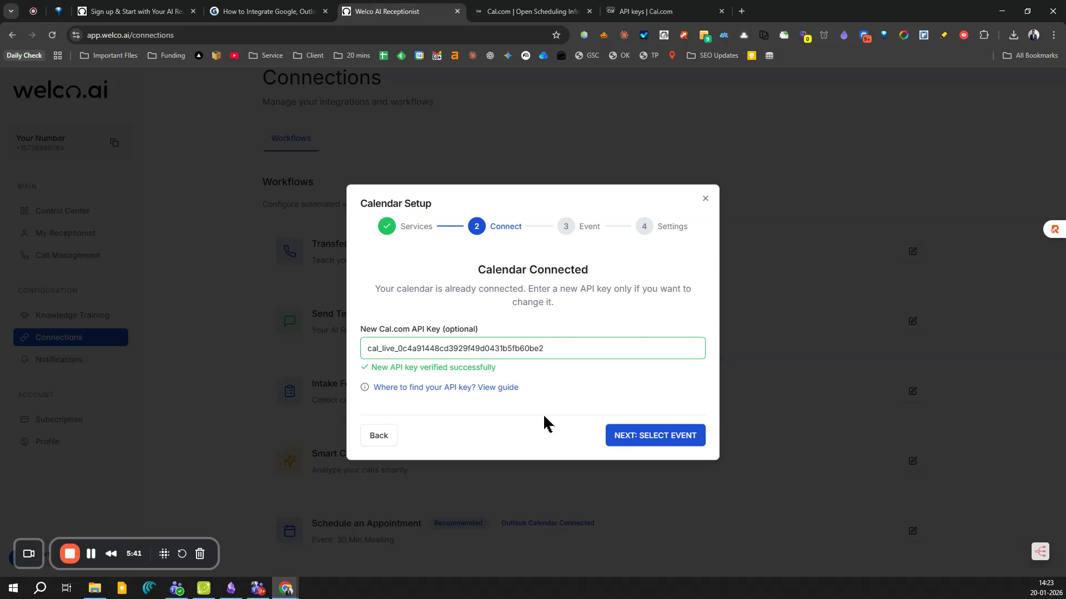
{"action": "left_click_drag", "start_coordinate": [377, 369], "coordinate": [510, 374]}
{"action": "left_click", "coordinate": [660, 444]}
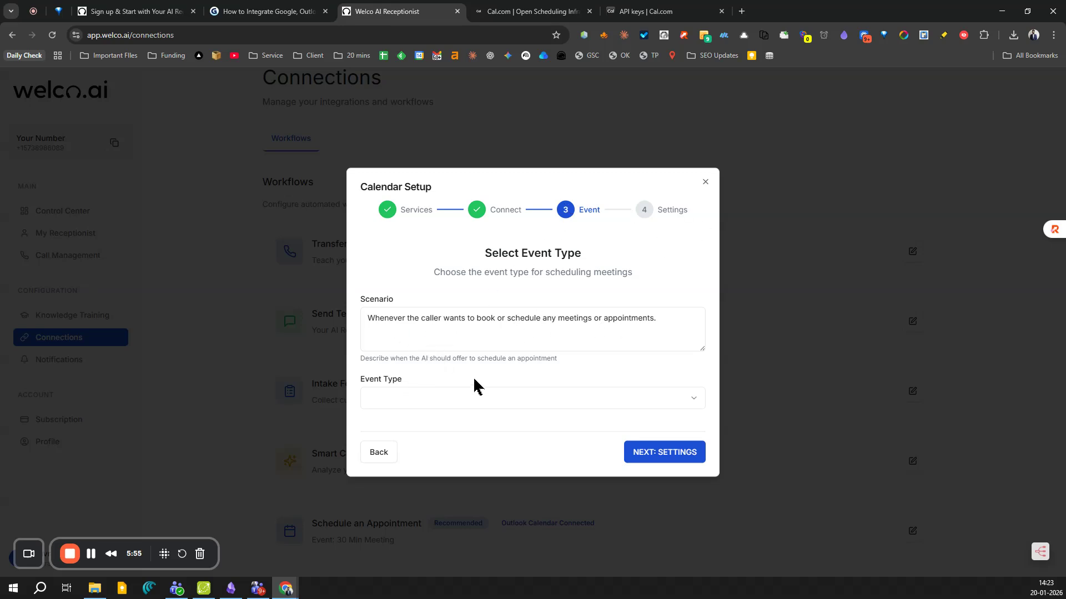
{"action": "left_click", "coordinate": [464, 406]}
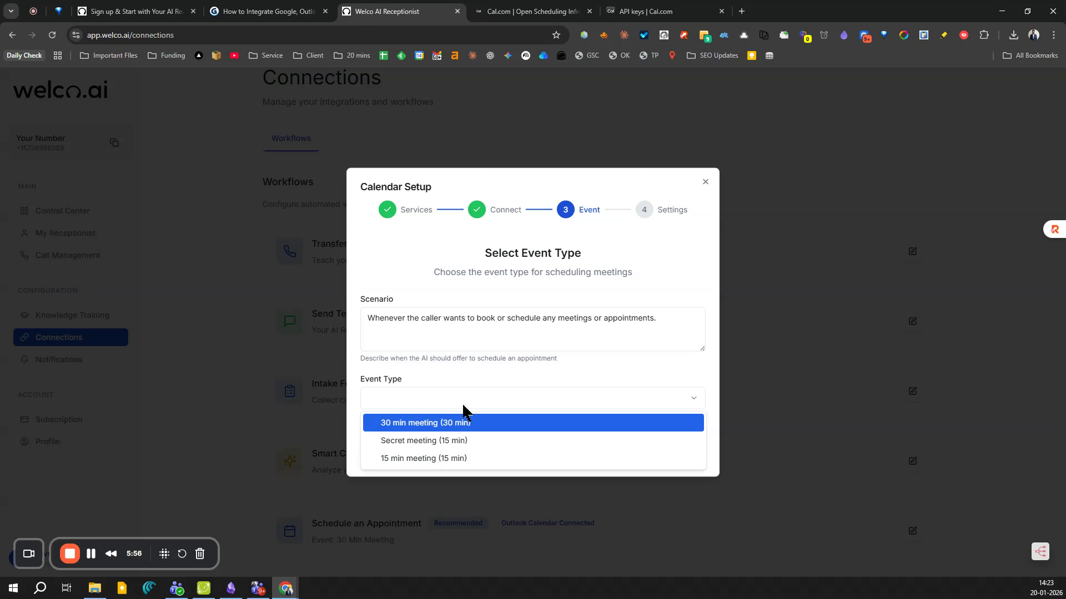
{"action": "left_click", "coordinate": [446, 428]}
{"action": "left_click", "coordinate": [643, 452]}
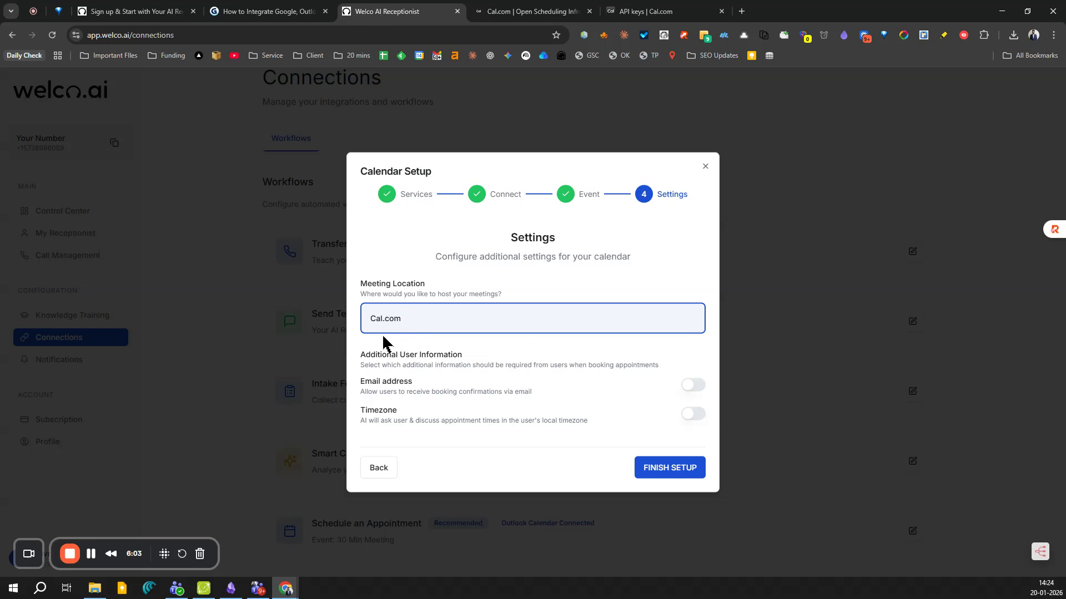
Finish the calendar setup, then advance the Gamma deck to the Setup Flow slide.
{"action": "left_click", "coordinate": [666, 473]}
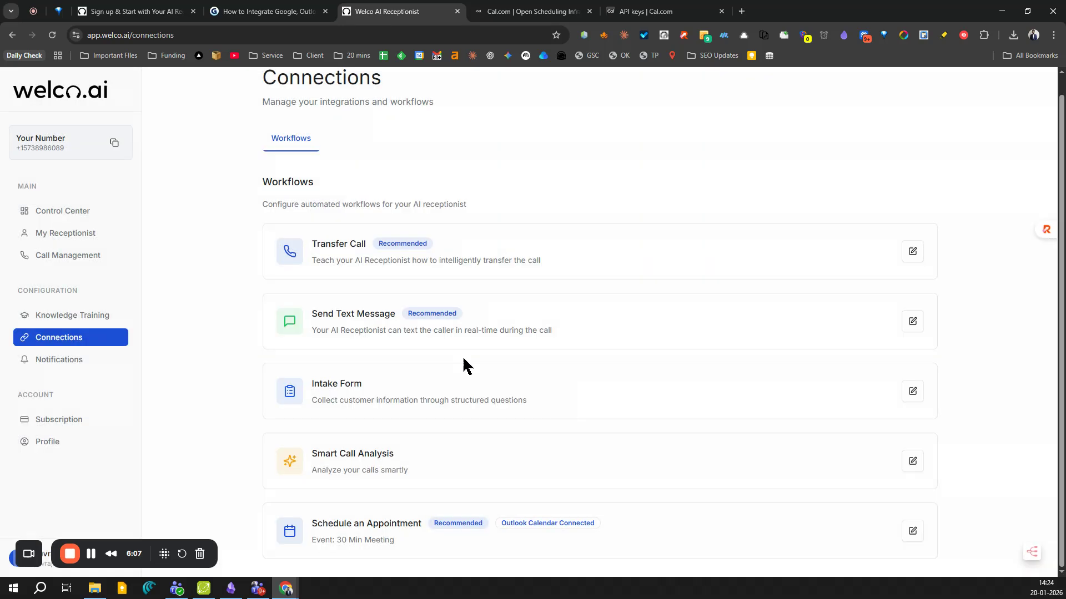
{"action": "left_click_drag", "start_coordinate": [578, 523], "coordinate": [593, 523]}
{"action": "left_click", "coordinate": [539, 525]}
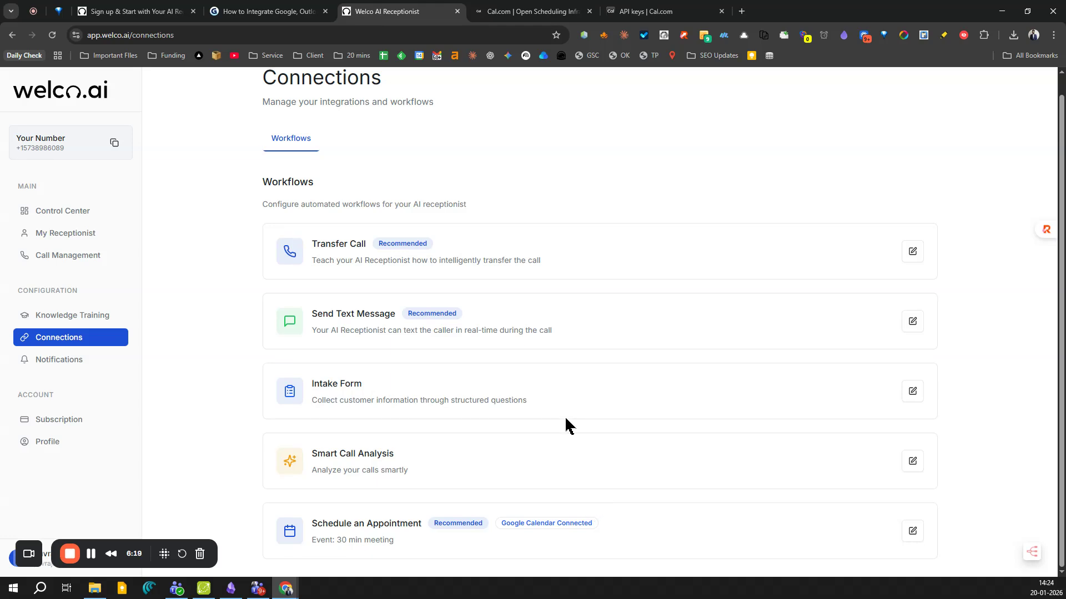
{"action": "left_click", "coordinate": [270, 13]}
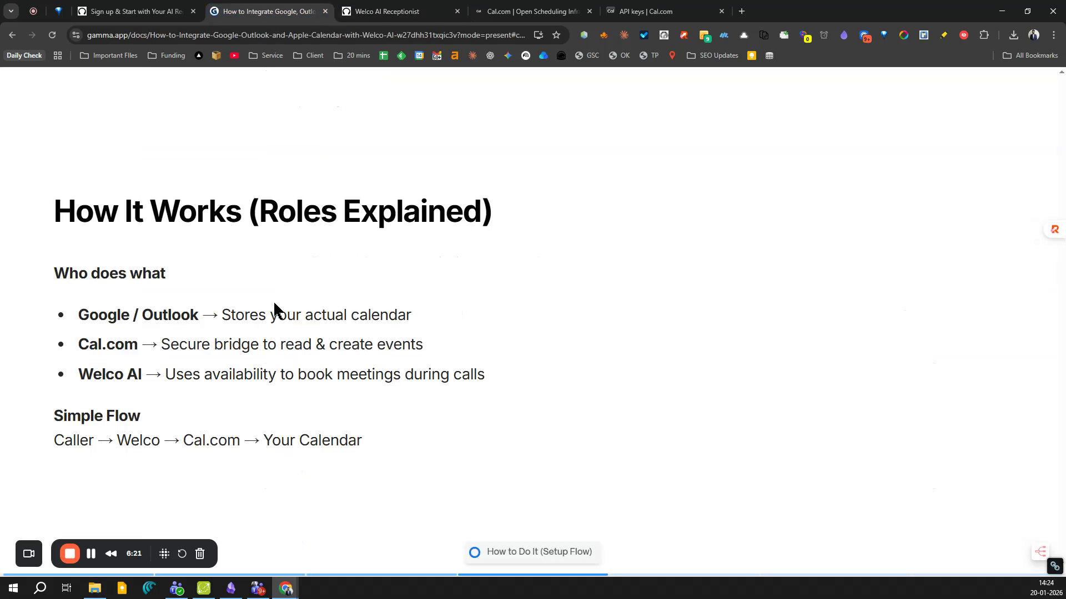
{"action": "key", "text": "Right"}
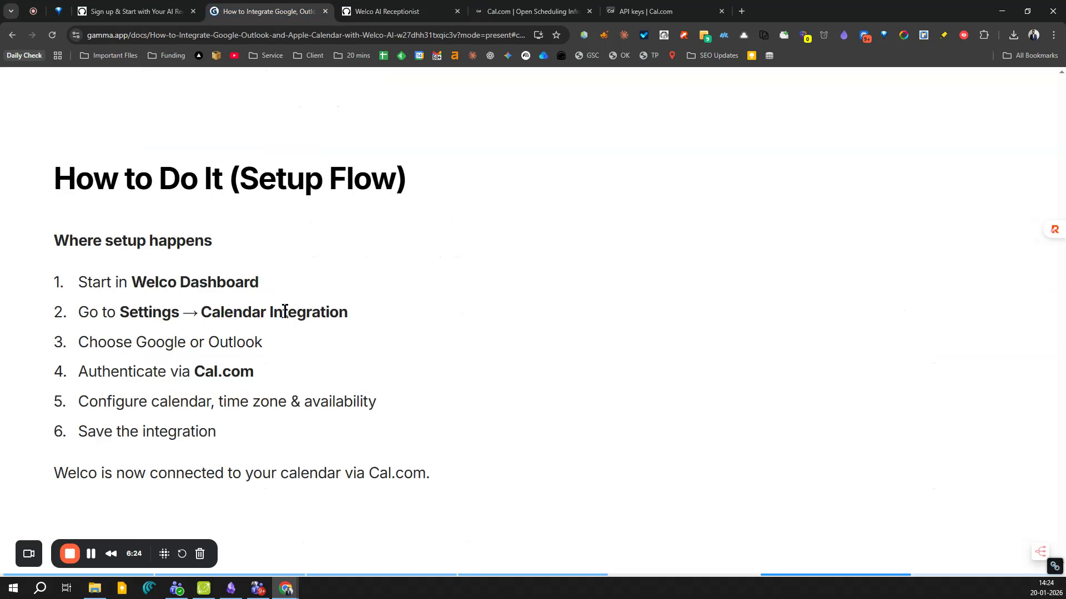